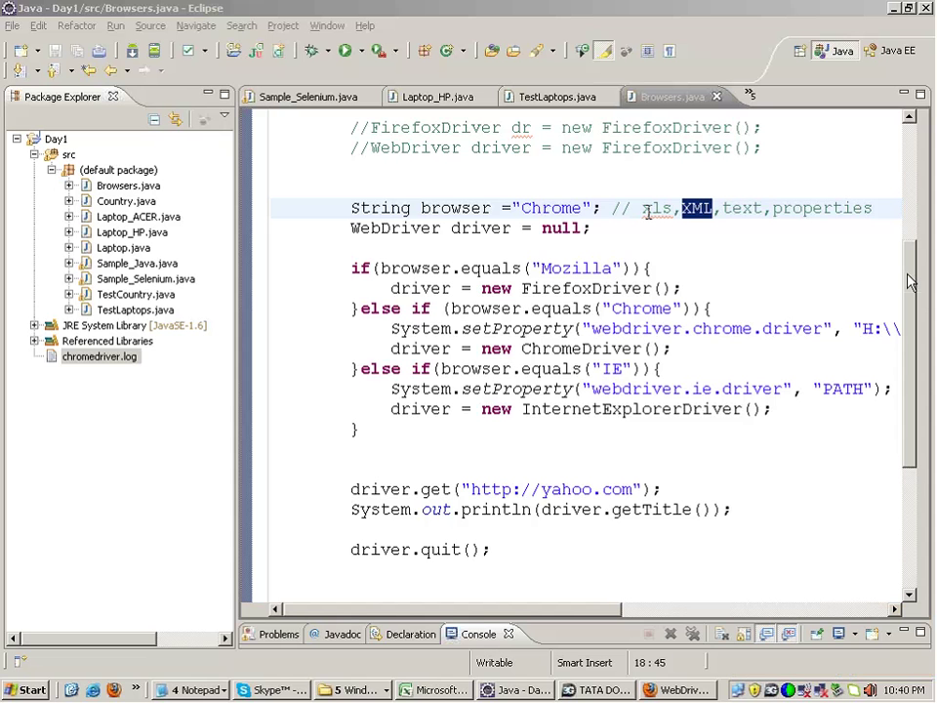
# Select the driver.get Yahoo line in Browsers.java, then switch to the Firefox WebDriver documentation window
pyautogui.moveTo(908, 281)
pyautogui.mouseDown()
pyautogui.moveTo(909, 323)
pyautogui.moveTo(917, 195)
pyautogui.moveTo(894, 309)
pyautogui.moveTo(899, 292)
pyautogui.mouseUp()
pyautogui.tripleClick(542, 520)
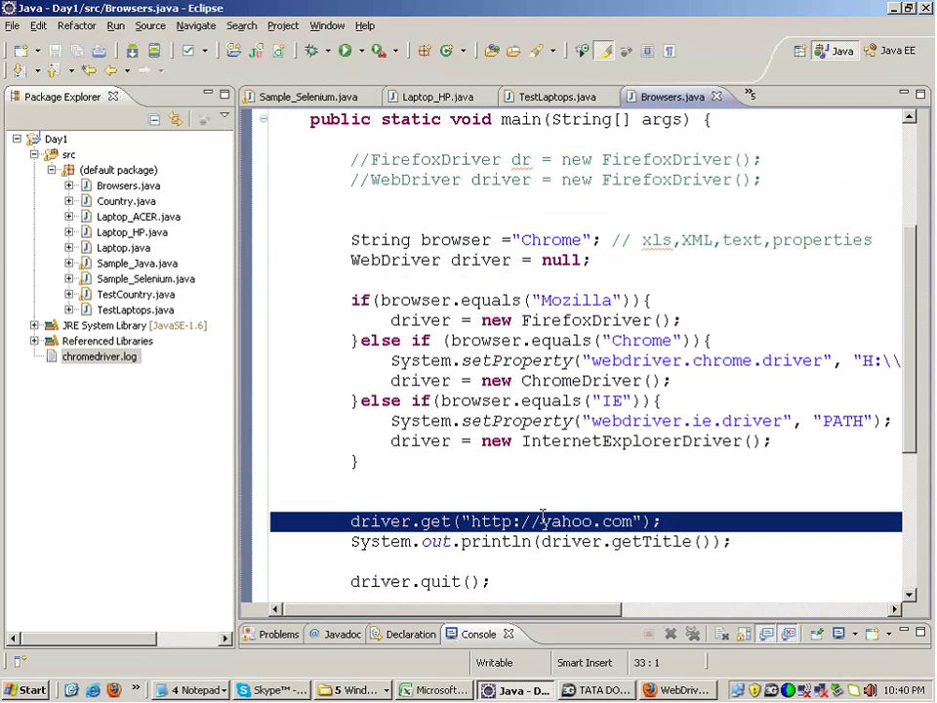
pyautogui.hotkey('ctrl', 'F11')
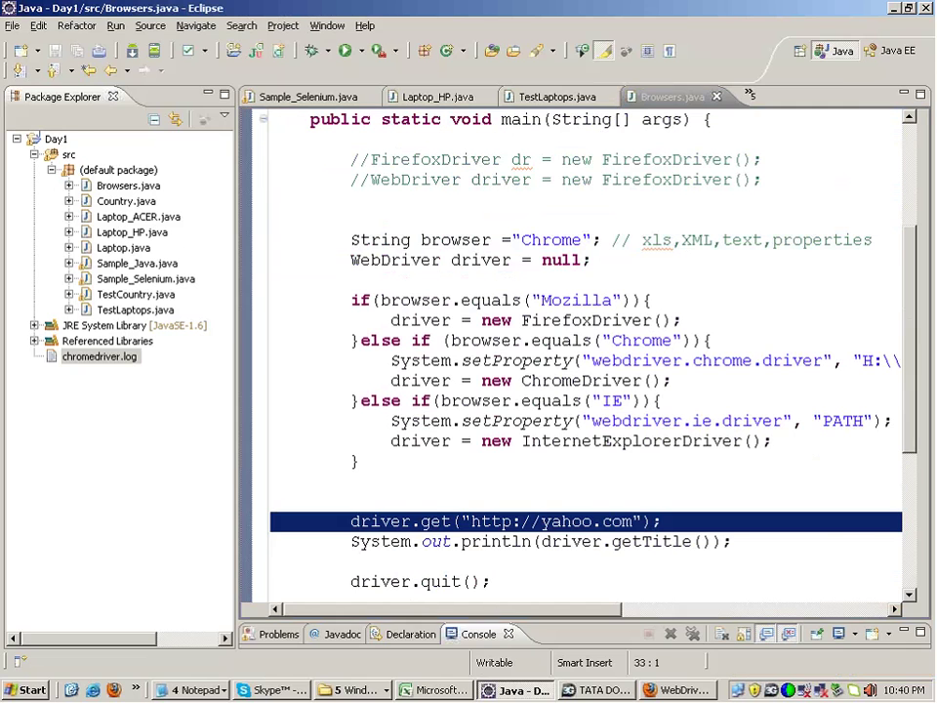
pyautogui.click(650, 689)
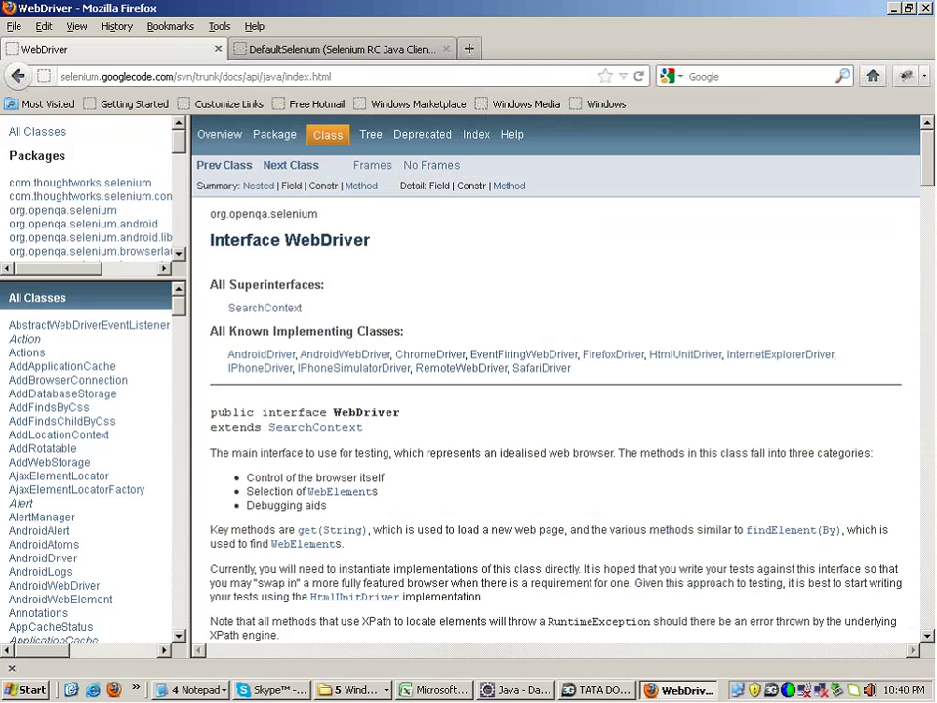
pyautogui.rightClick(411, 264)
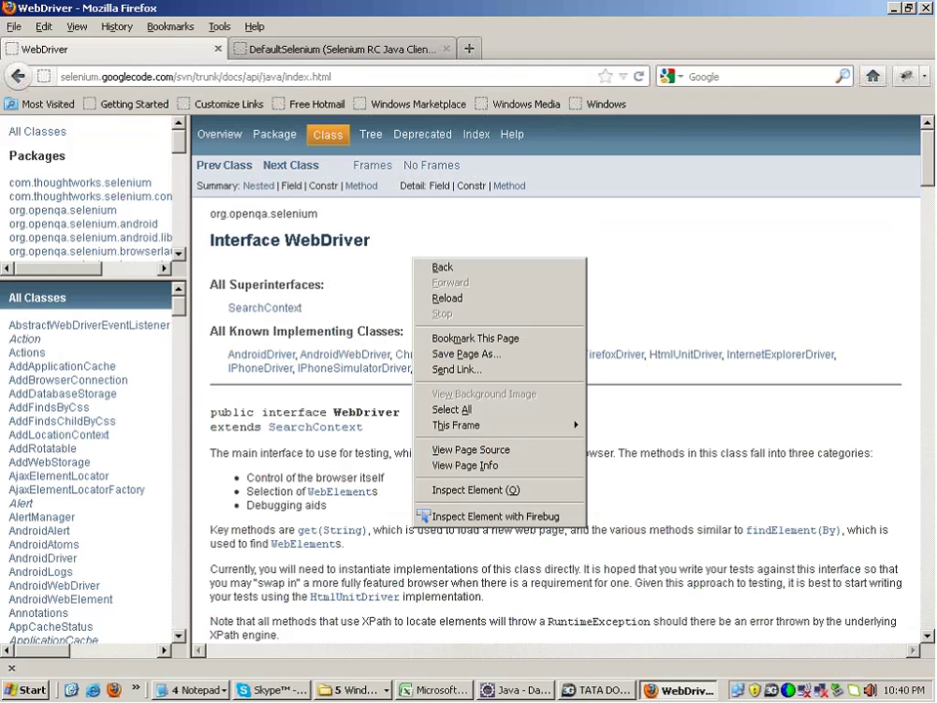
pyautogui.click(458, 449)
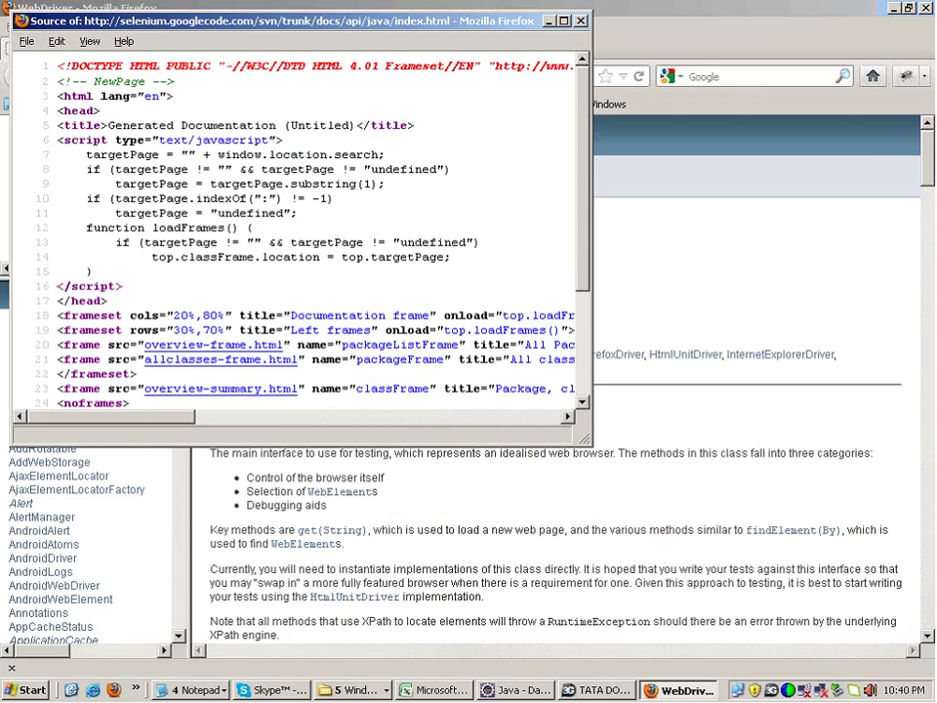
pyautogui.doubleClick(251, 22)
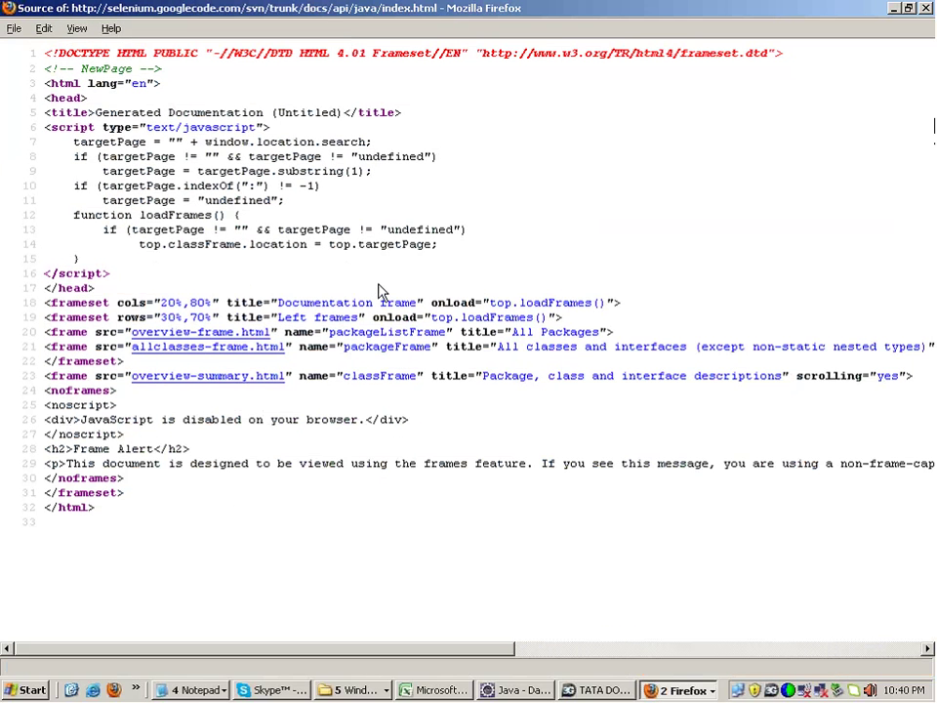
pyautogui.moveTo(122, 127); pyautogui.dragTo(43, 76)
pyautogui.click(461, 570)
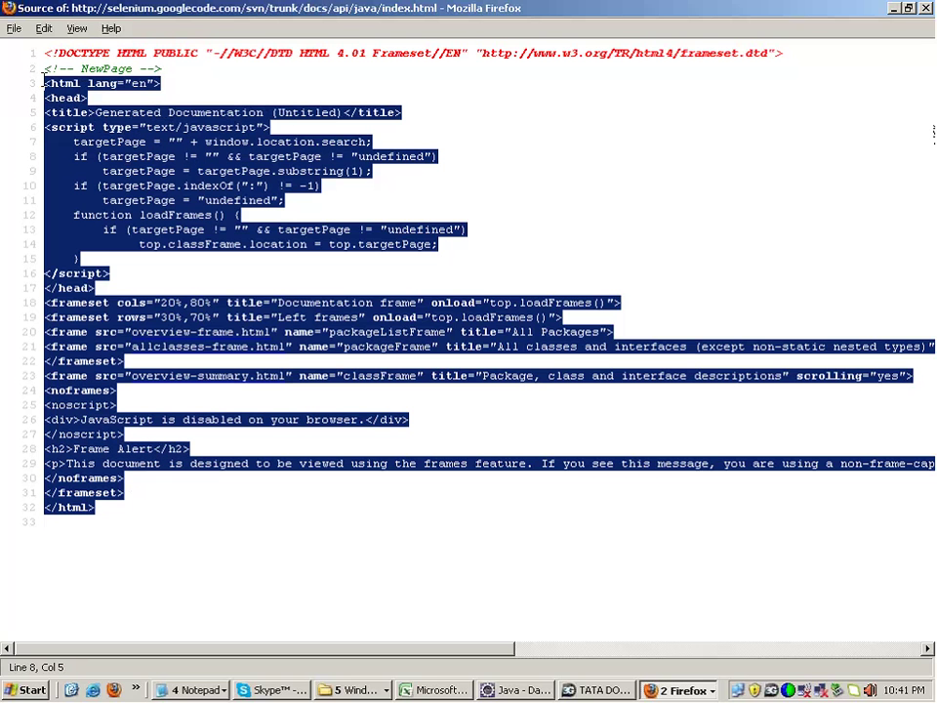
pyautogui.click(15, 28)
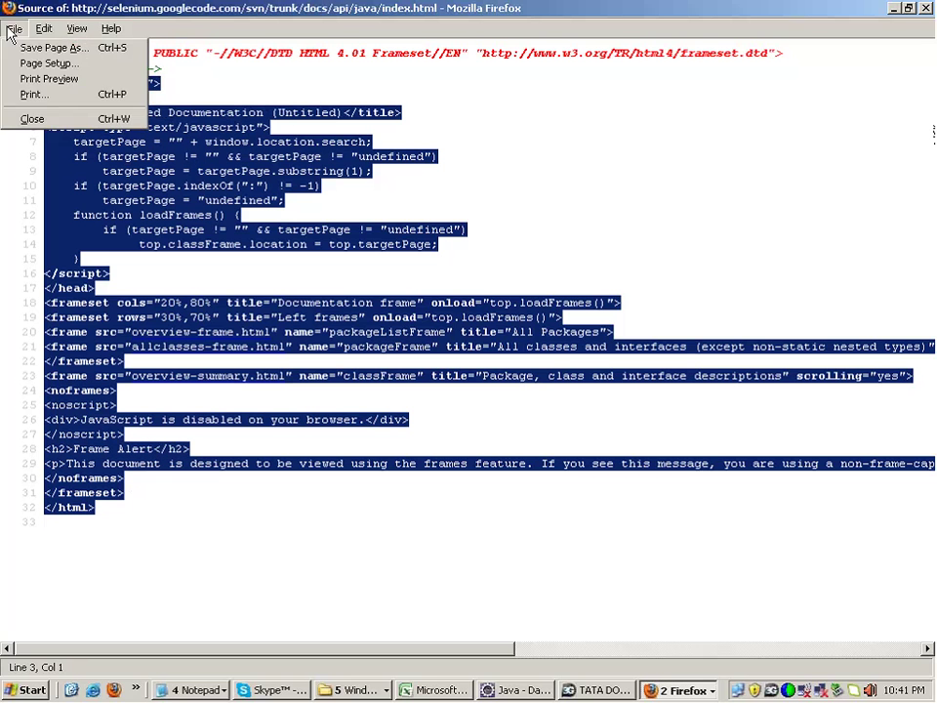
pyautogui.click(45, 122)
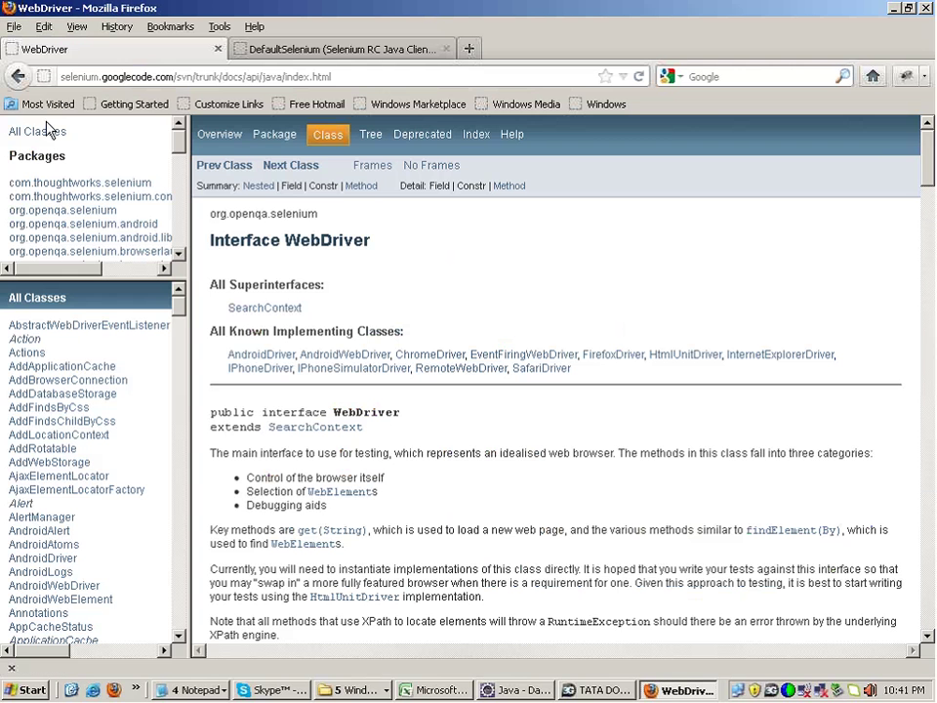
pyautogui.tripleClick(302, 284)
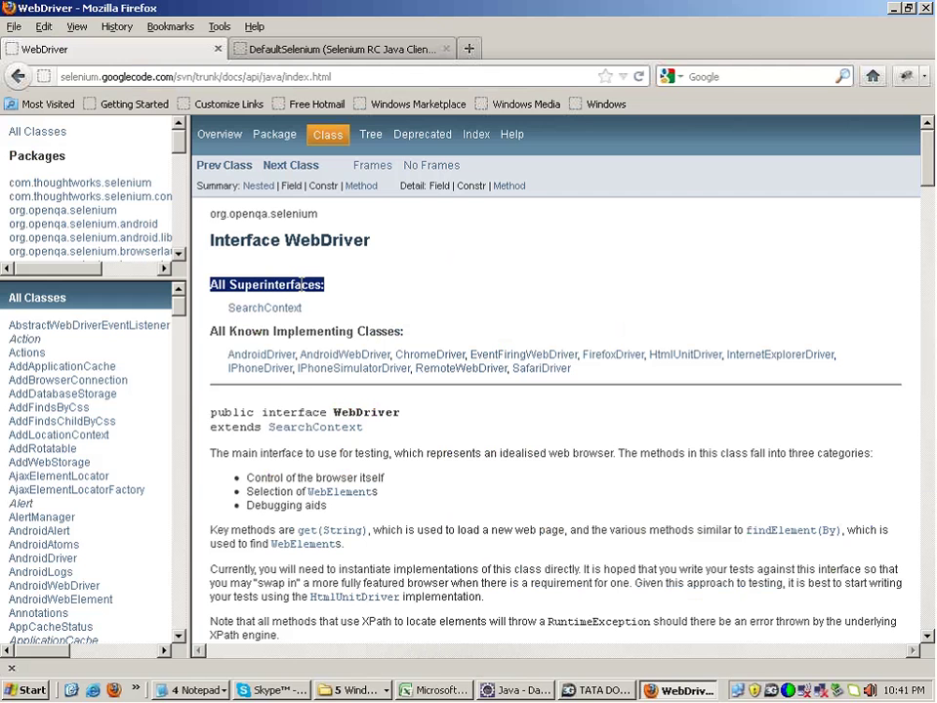
# Search Google for 'html tutorial' and open the W3Schools HTML Tutorial result
pyautogui.click(309, 49)
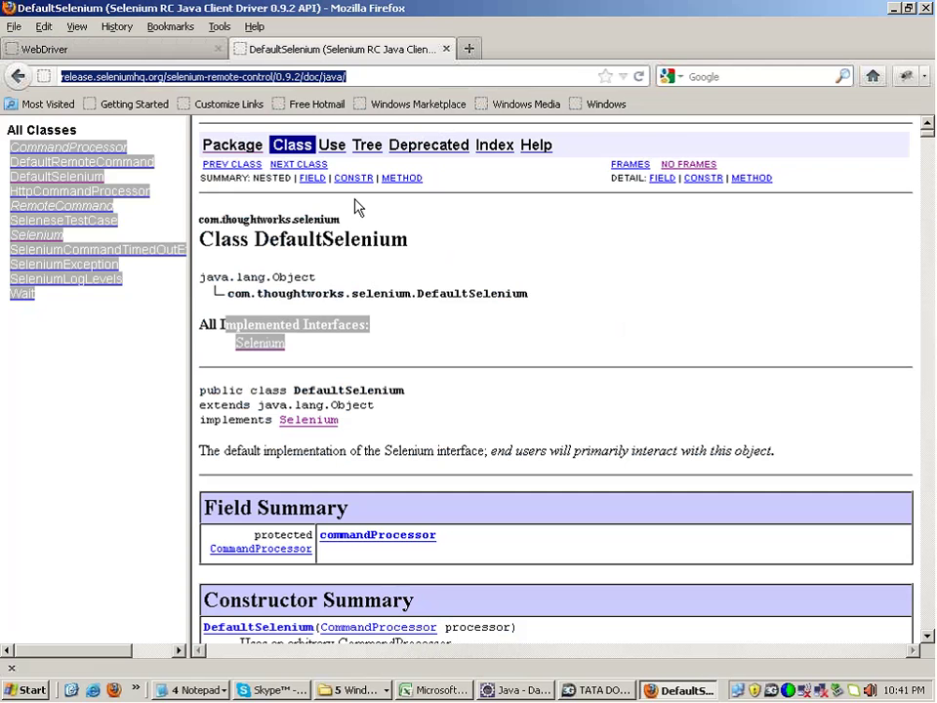
pyautogui.write('google.com')
pyautogui.press('Return')
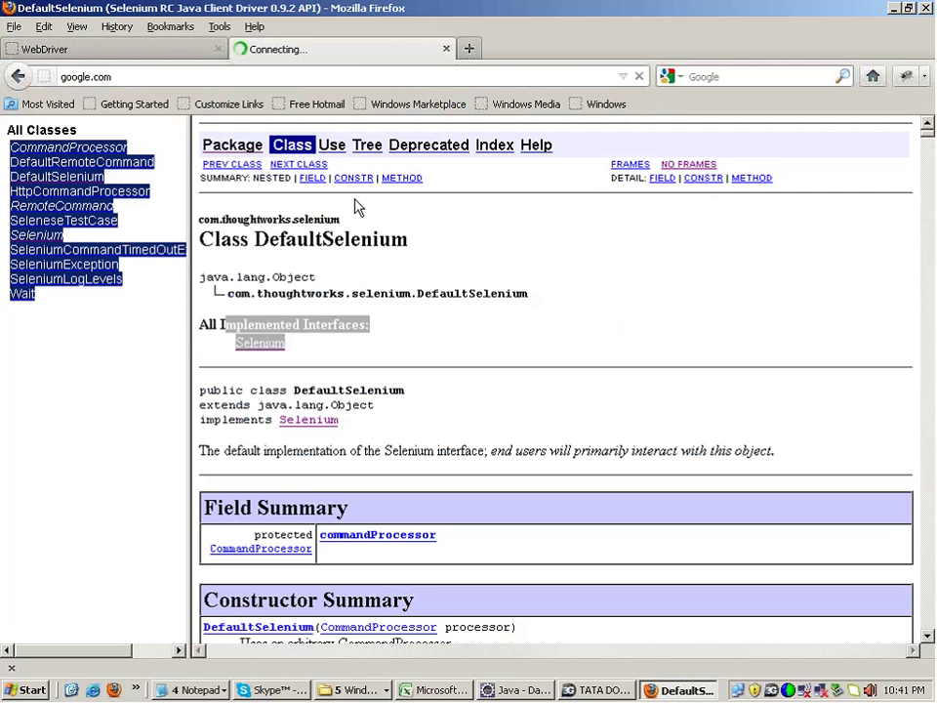
pyautogui.write('ht')
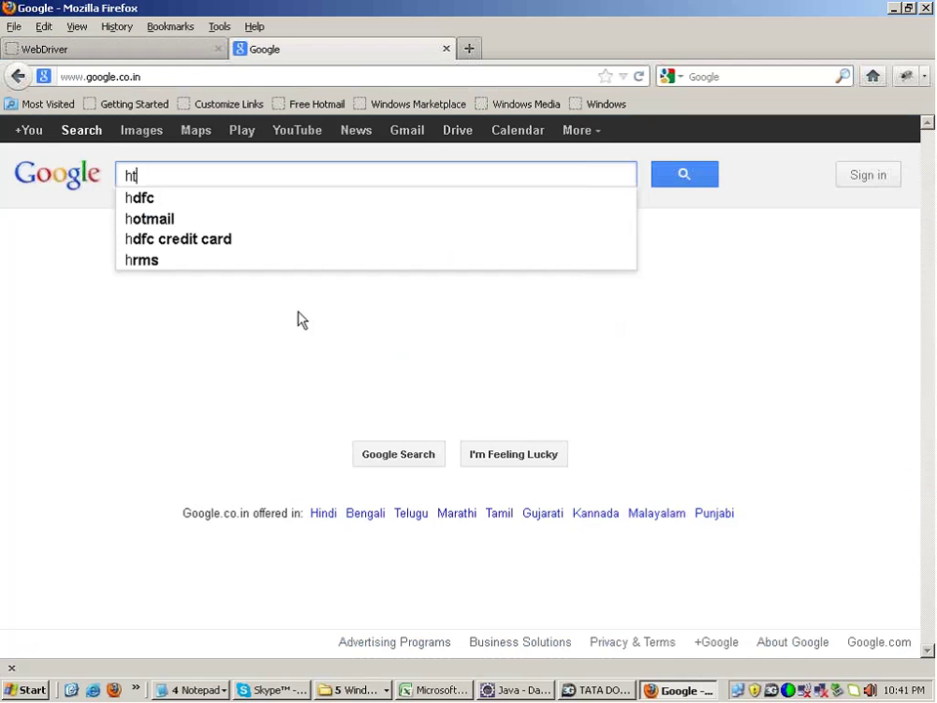
pyautogui.write('ml tut')
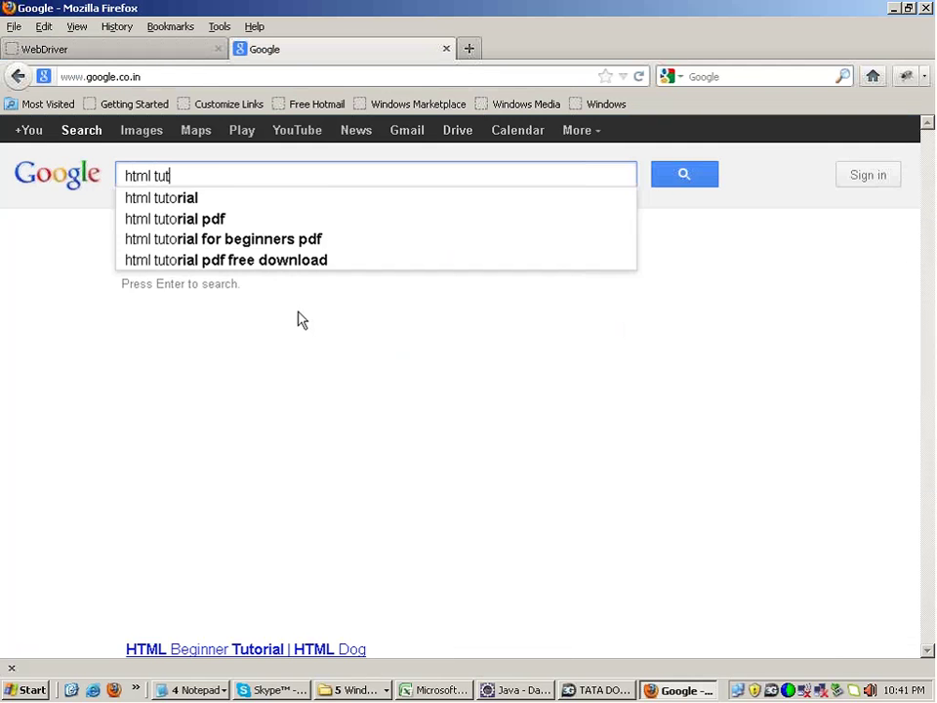
pyautogui.write('orial')
pyautogui.press('Return')
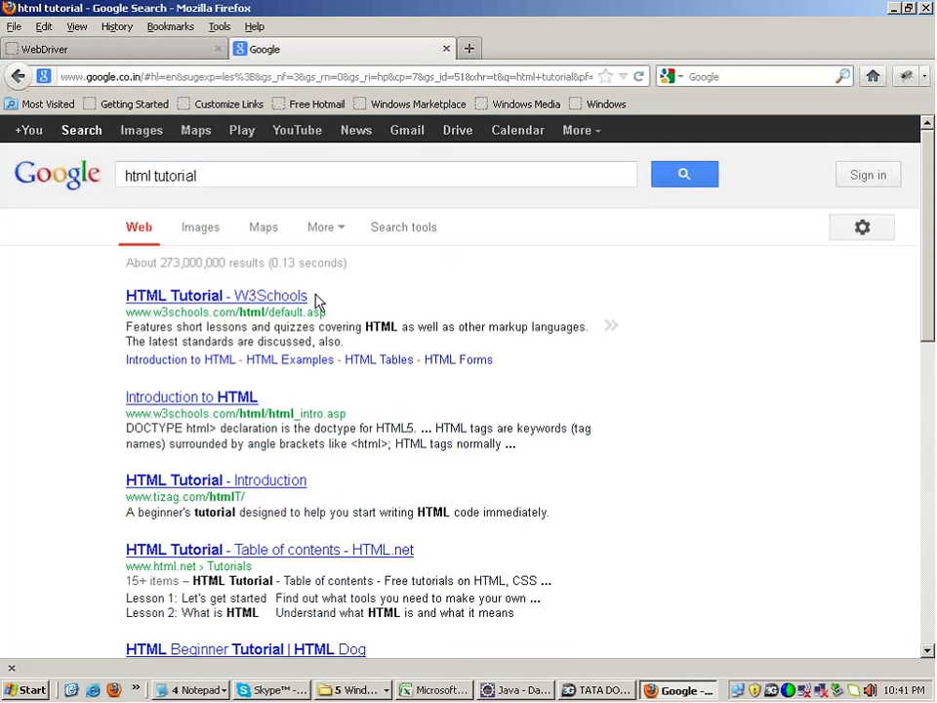
pyautogui.click(166, 299)
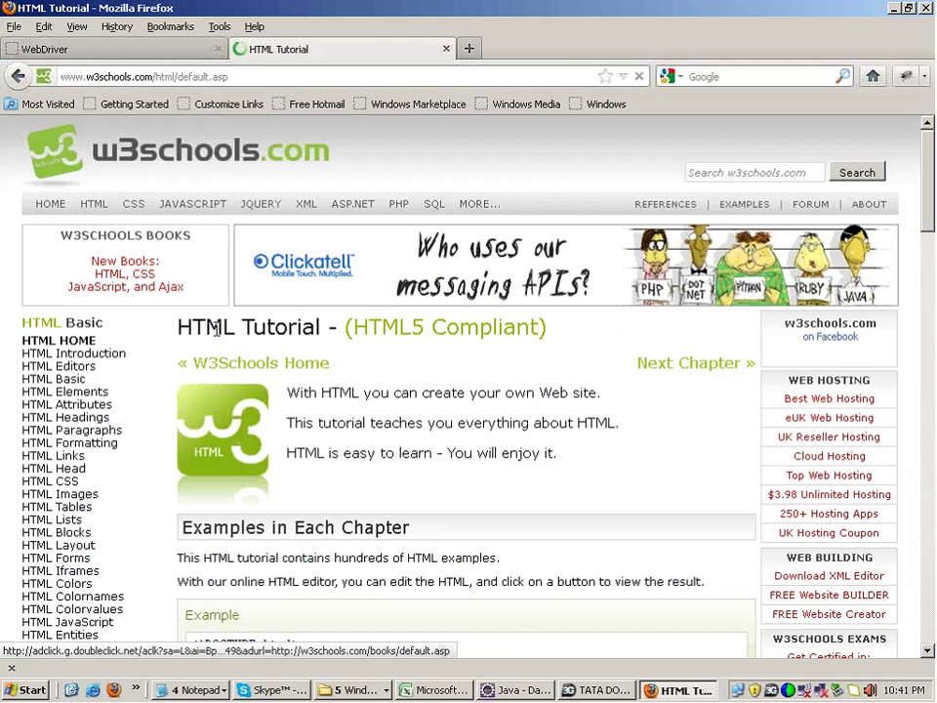
# Highlight the tutorial heading and sidebar links, then select the example HTML code
pyautogui.tripleClick(228, 328)
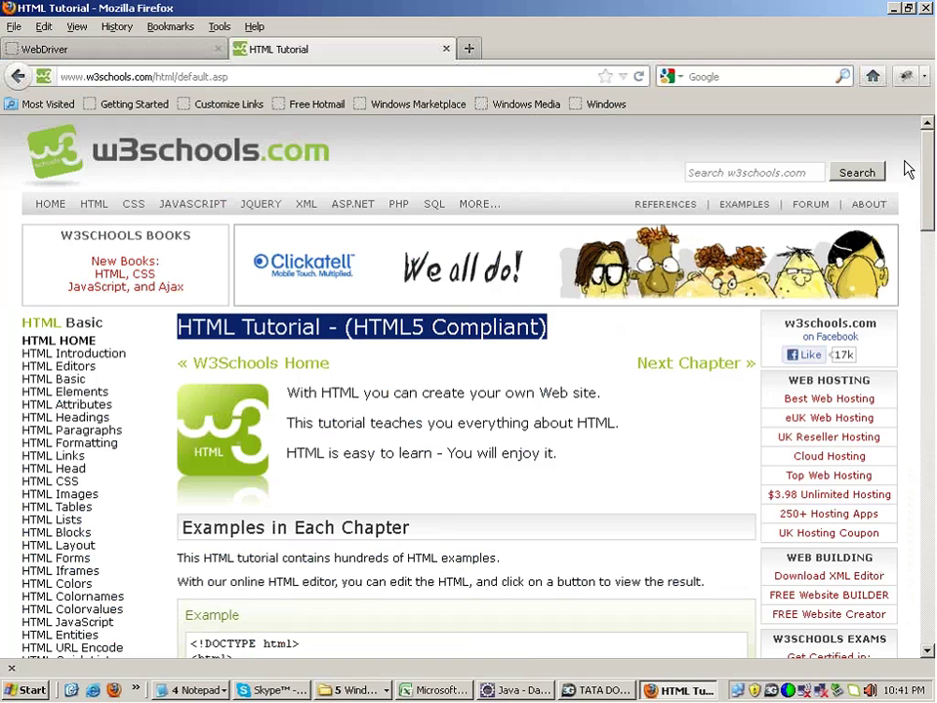
pyautogui.scroll(-3, 929, 170)
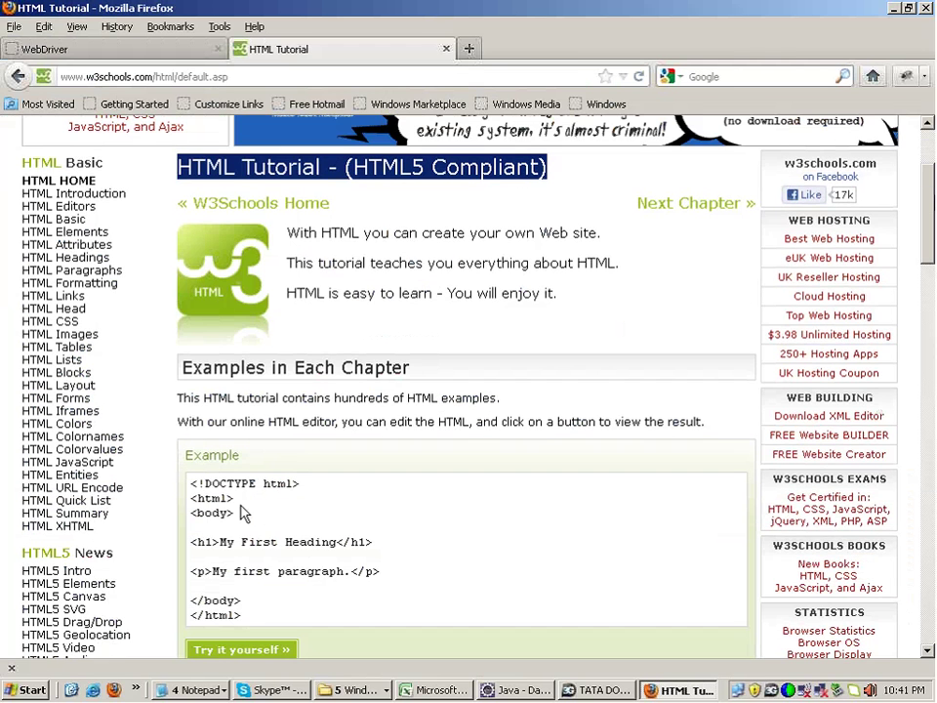
pyautogui.moveTo(98, 530); pyautogui.dragTo(22, 447)
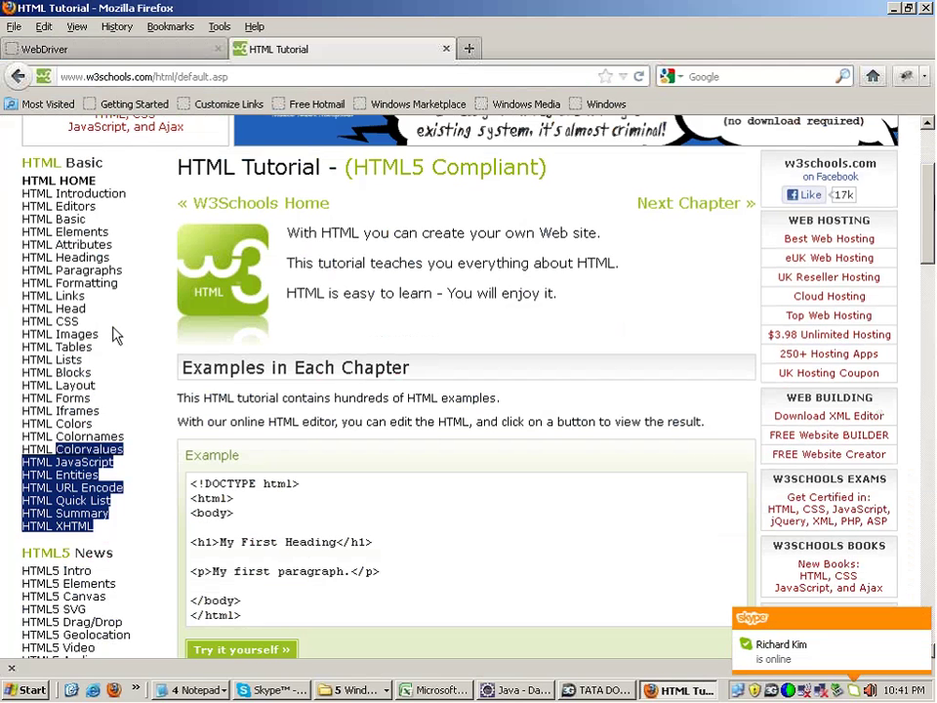
pyautogui.moveTo(95, 347); pyautogui.dragTo(22, 192)
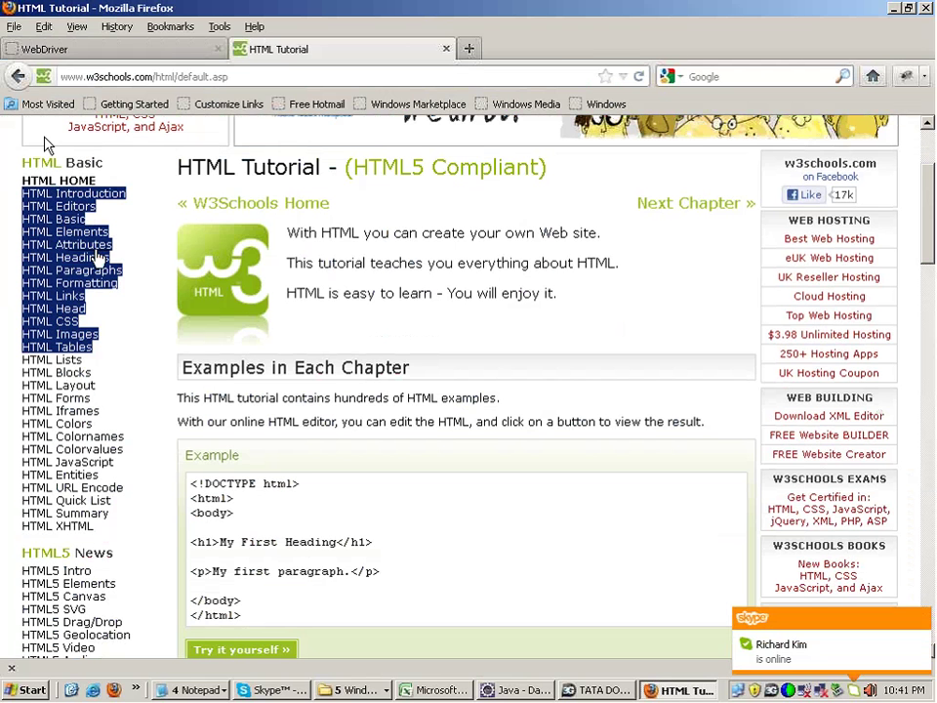
pyautogui.click(119, 325)
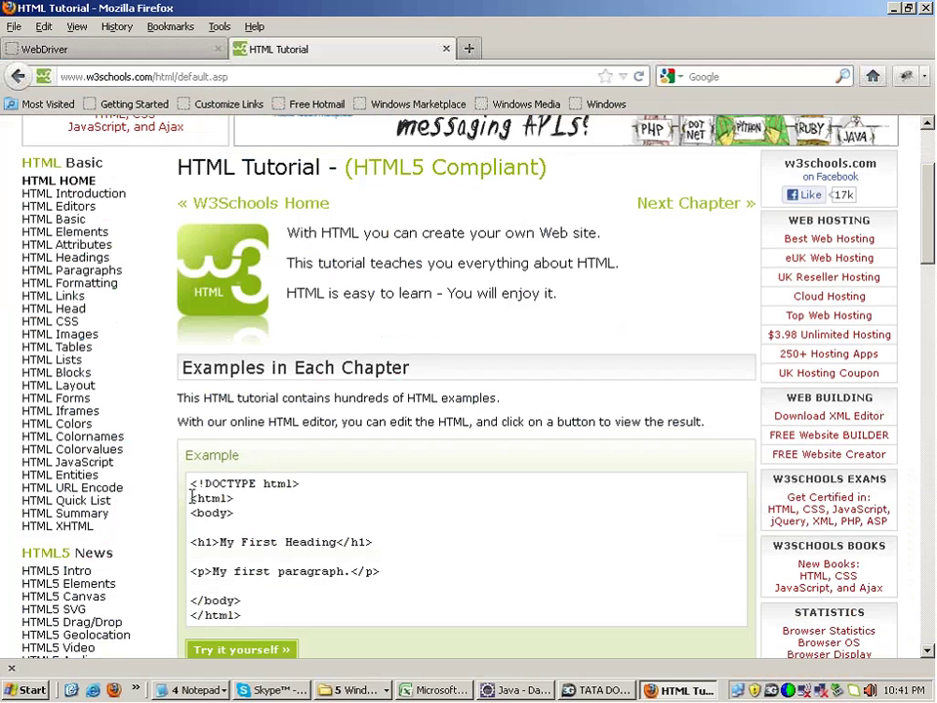
pyautogui.moveTo(192, 497); pyautogui.dragTo(302, 617)
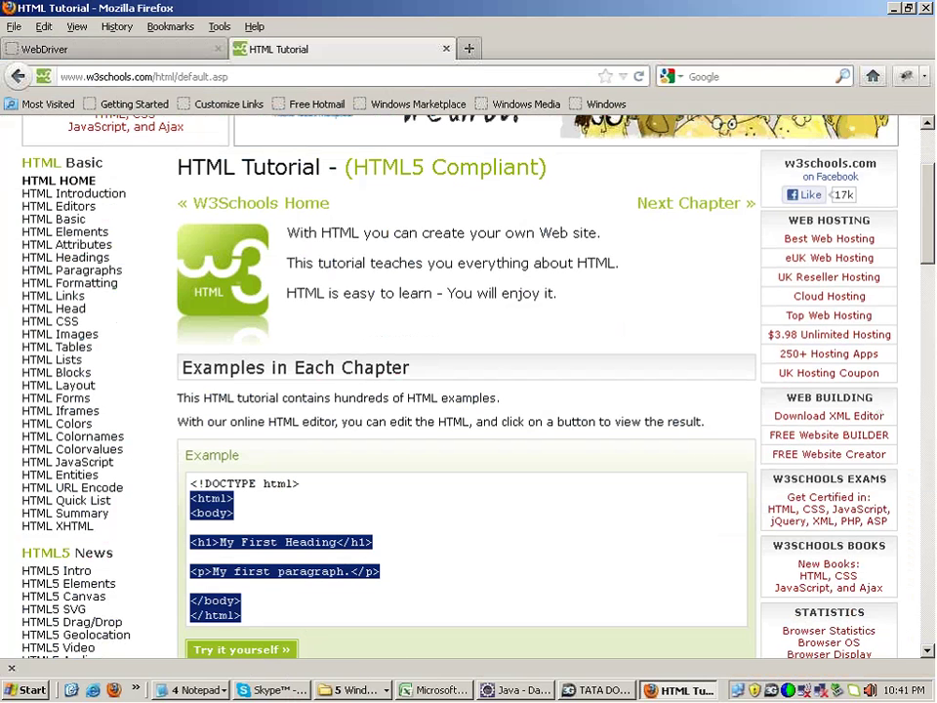
pyautogui.scroll(-2, 291, 547)
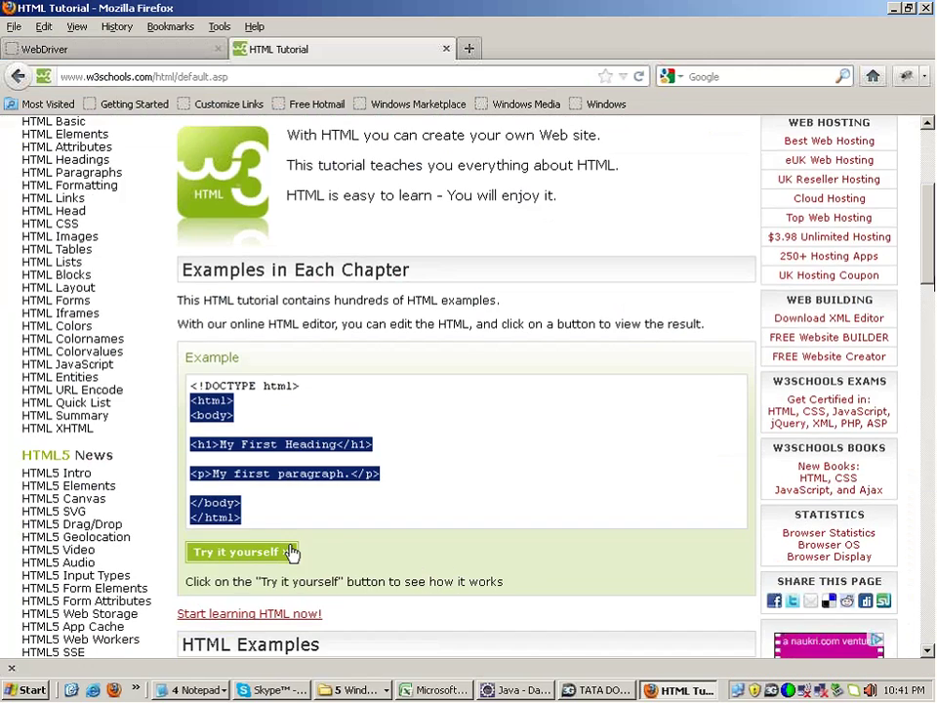
# Open the example in the Tryit Editor and highlight the h1 and html tags
pyautogui.click(291, 553)
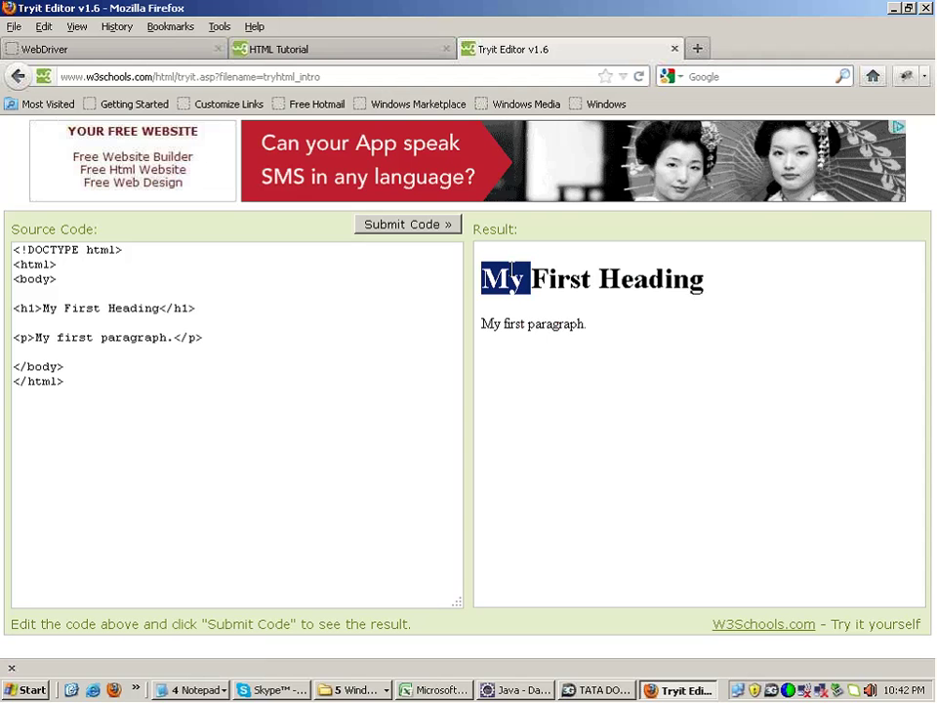
pyautogui.doubleClick(28, 307)
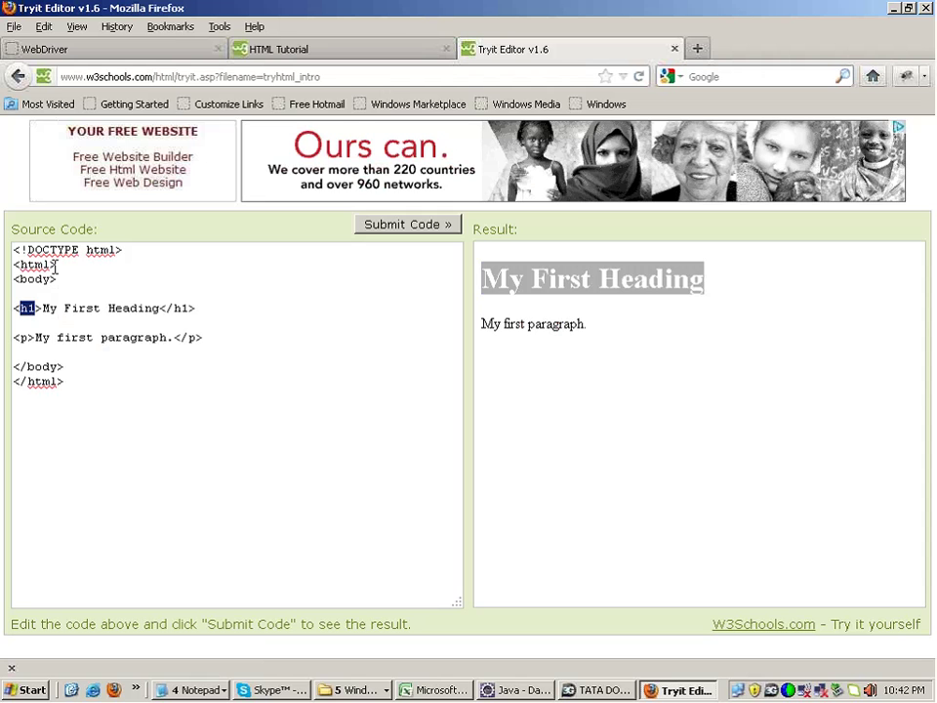
pyautogui.moveTo(55, 265); pyautogui.dragTo(14, 264)
pyautogui.click(67, 390)
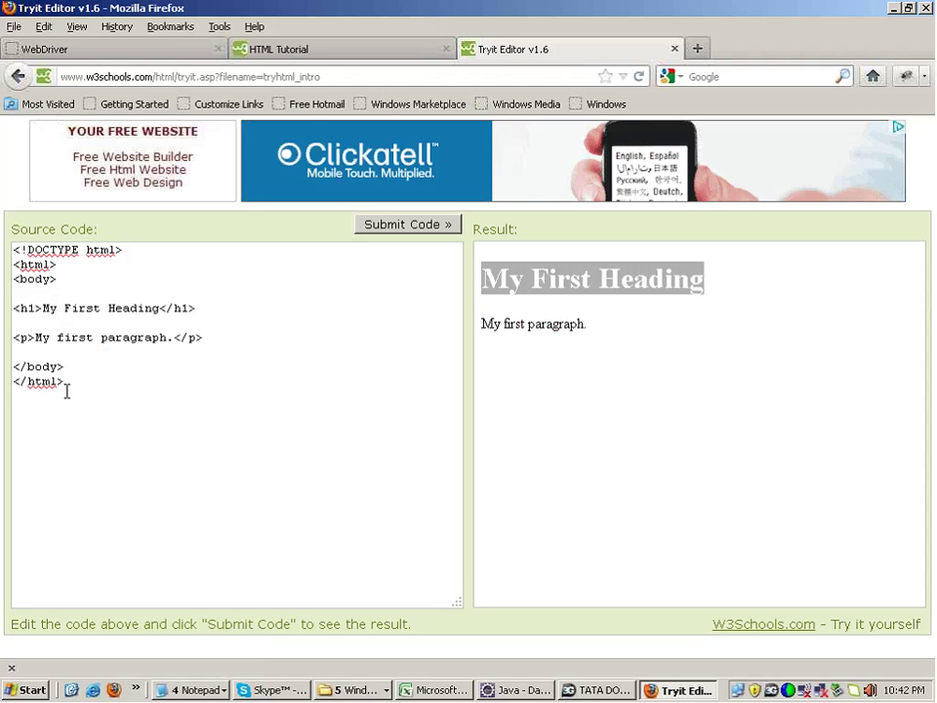
pyautogui.moveTo(66, 390); pyautogui.dragTo(14, 382)
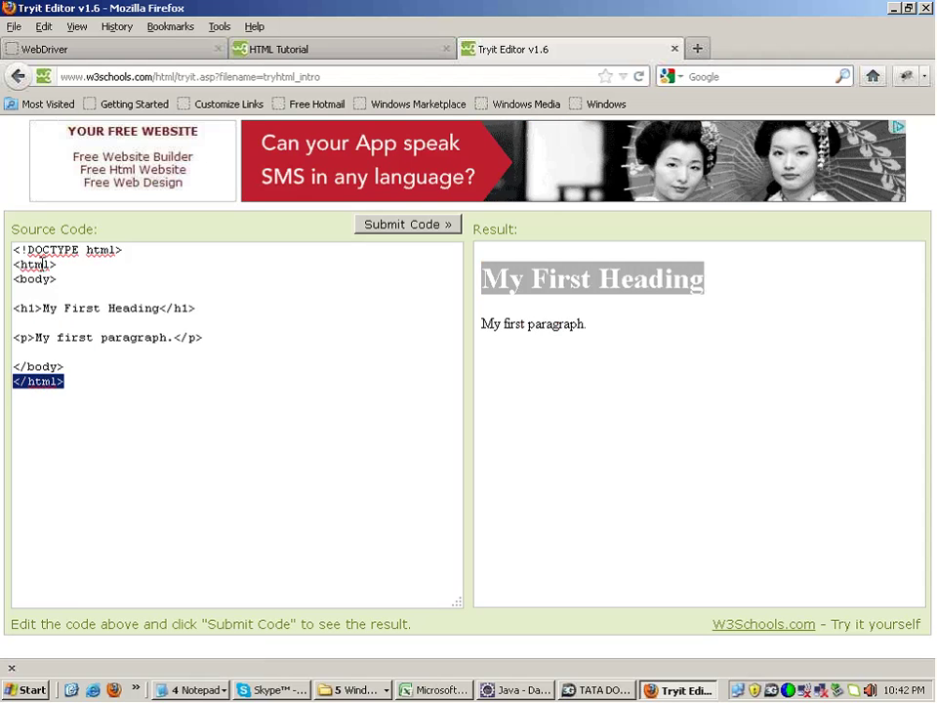
# Highlight the html, body and h1 tags and the word 'First' in the source
pyautogui.doubleClick(46, 264)
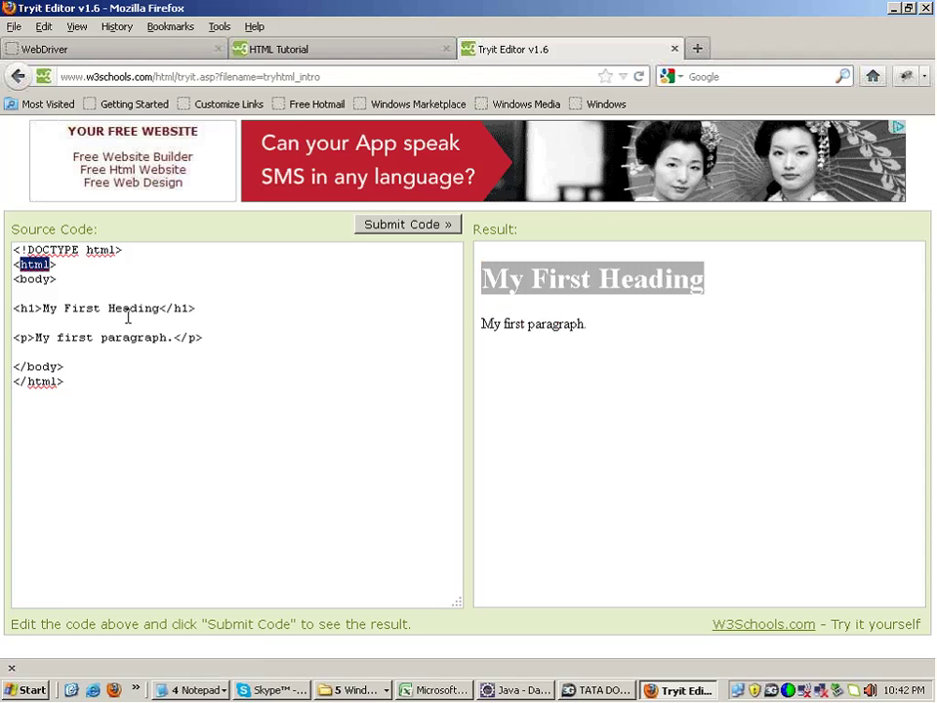
pyautogui.doubleClick(39, 279)
pyautogui.click(43, 367)
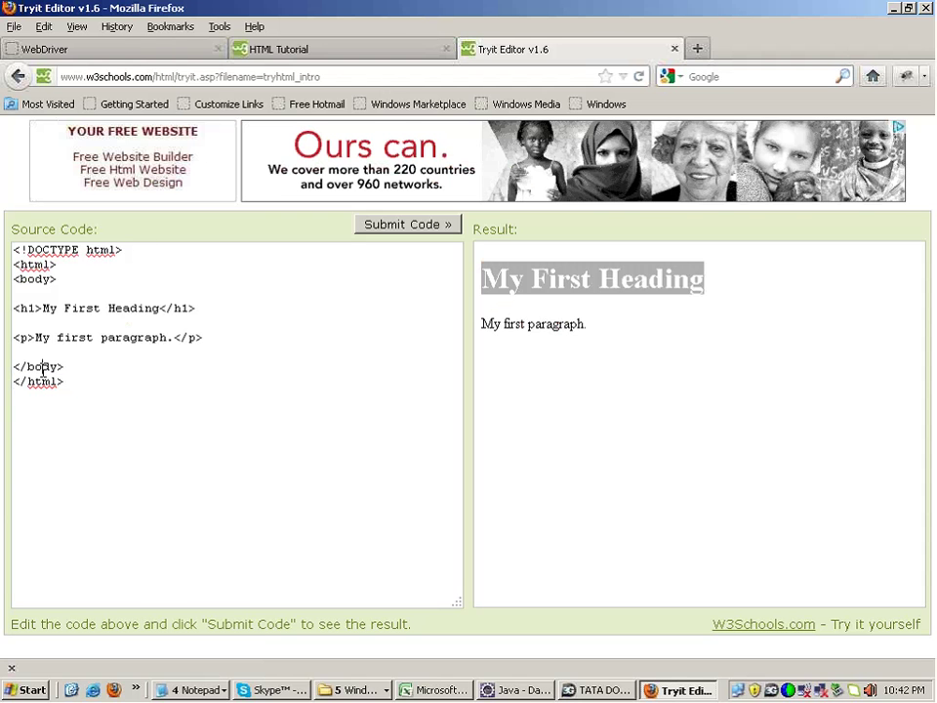
pyautogui.doubleClick(43, 367)
pyautogui.moveTo(34, 307); pyautogui.dragTo(14, 309)
pyautogui.doubleClick(83, 308)
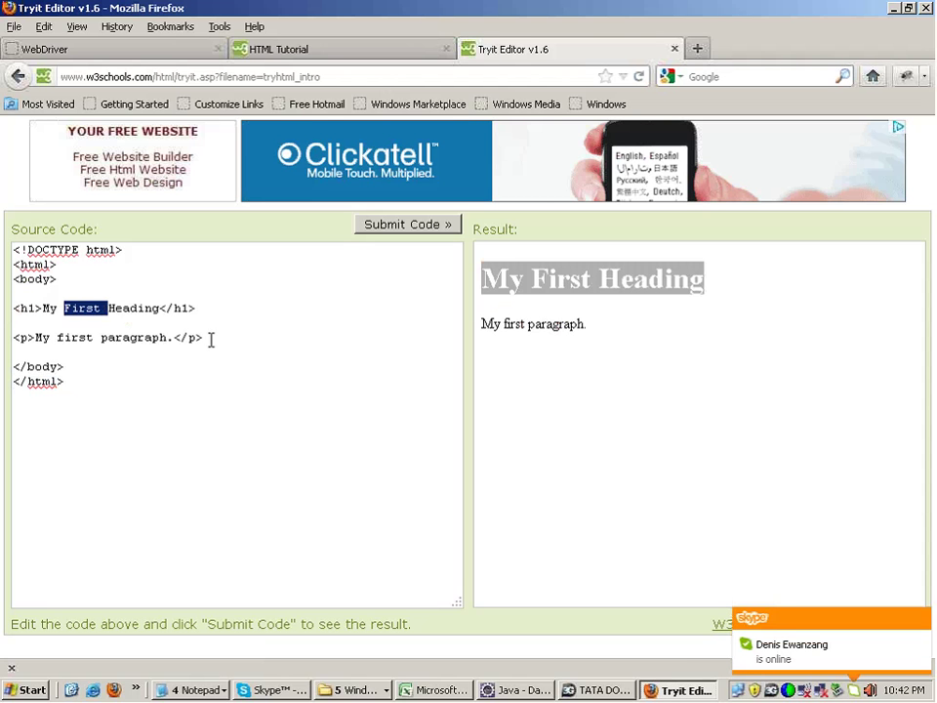
# Add an '<input type="text< </input>' line below the paragraph and run the code
pyautogui.click(211, 338)
pyautogui.press('Return')
pyautogui.press('Return')
pyautogui.write('<i')
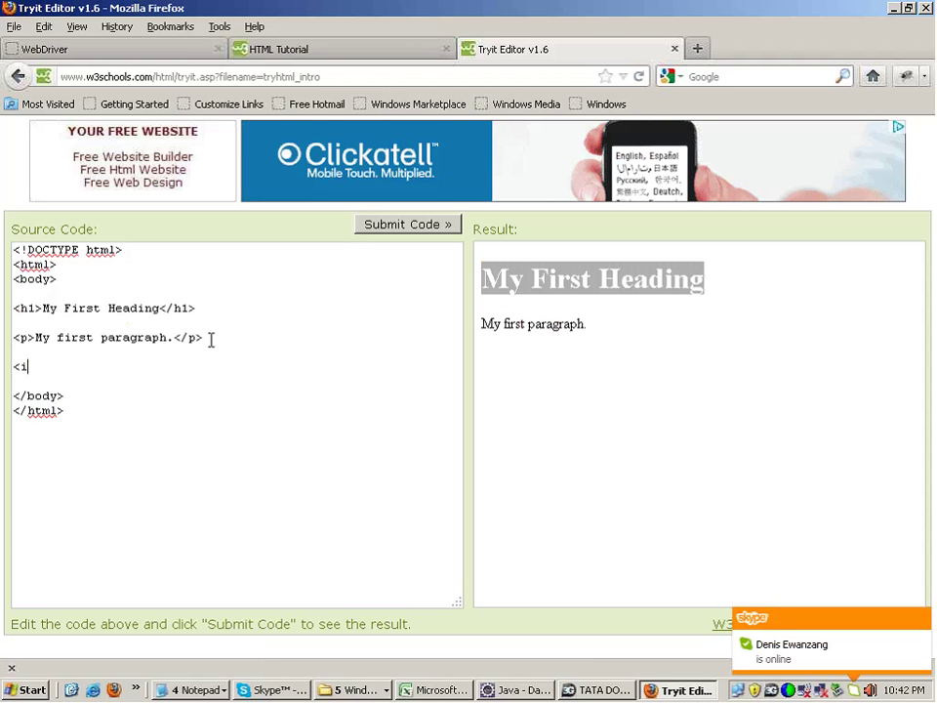
pyautogui.write('nput type="tex')
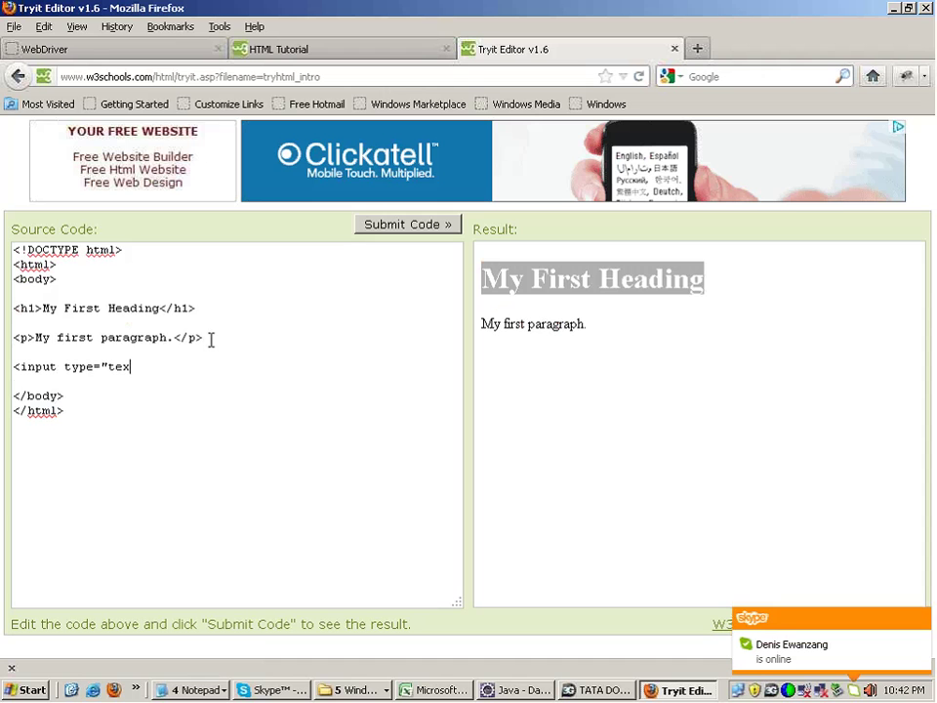
pyautogui.write('t<')
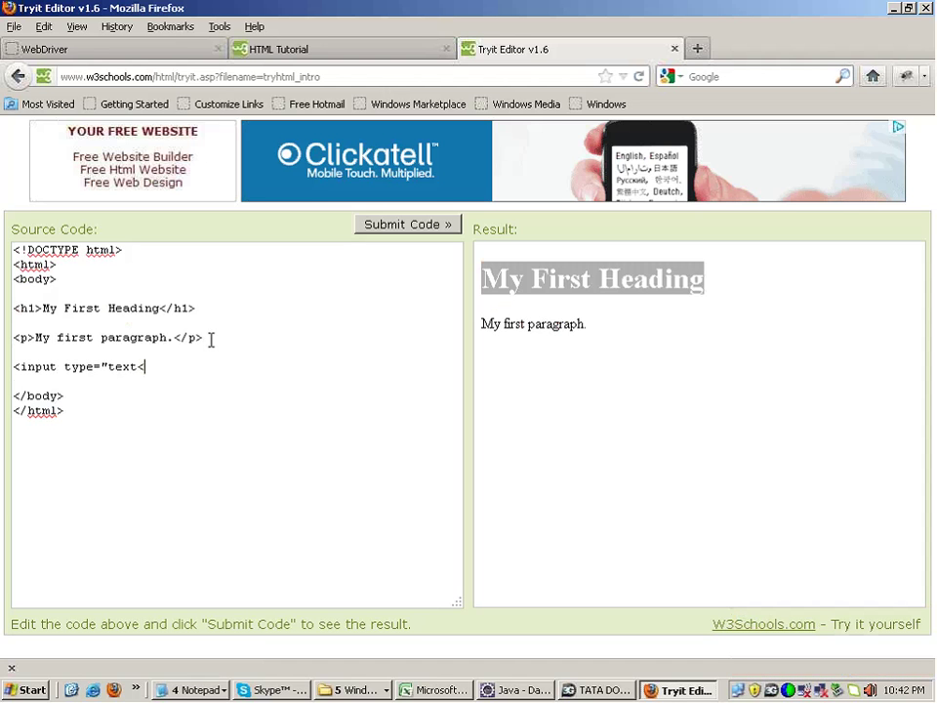
pyautogui.write(' </input>')
pyautogui.click(426, 226)
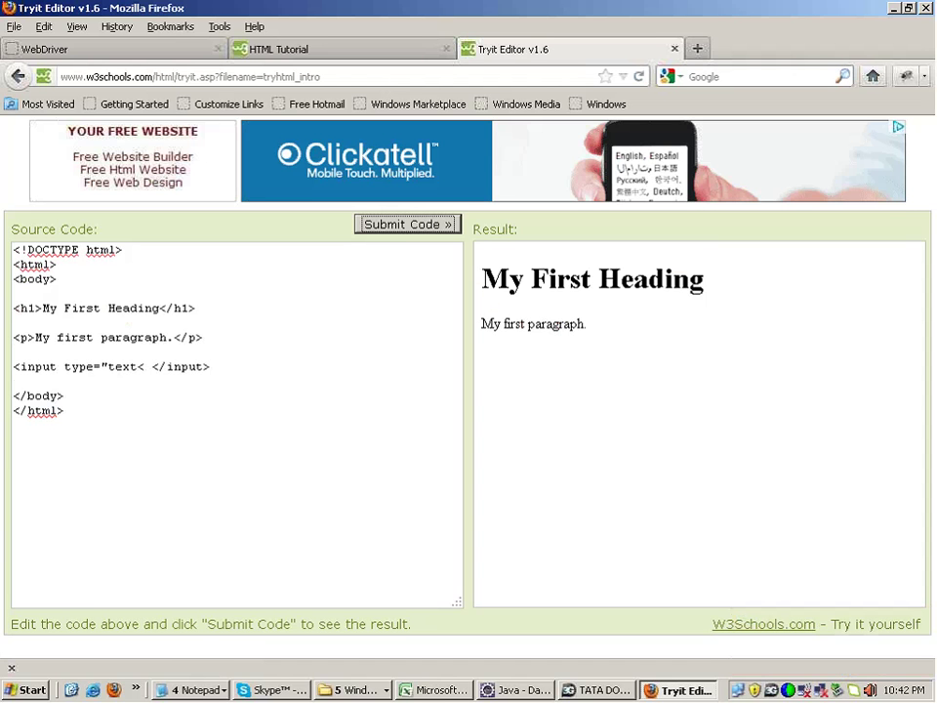
# Correct the tag to '<input type="text">' and resubmit to render the text field
pyautogui.click(145, 367)
pyautogui.press('BackSpace')
pyautogui.write('"')
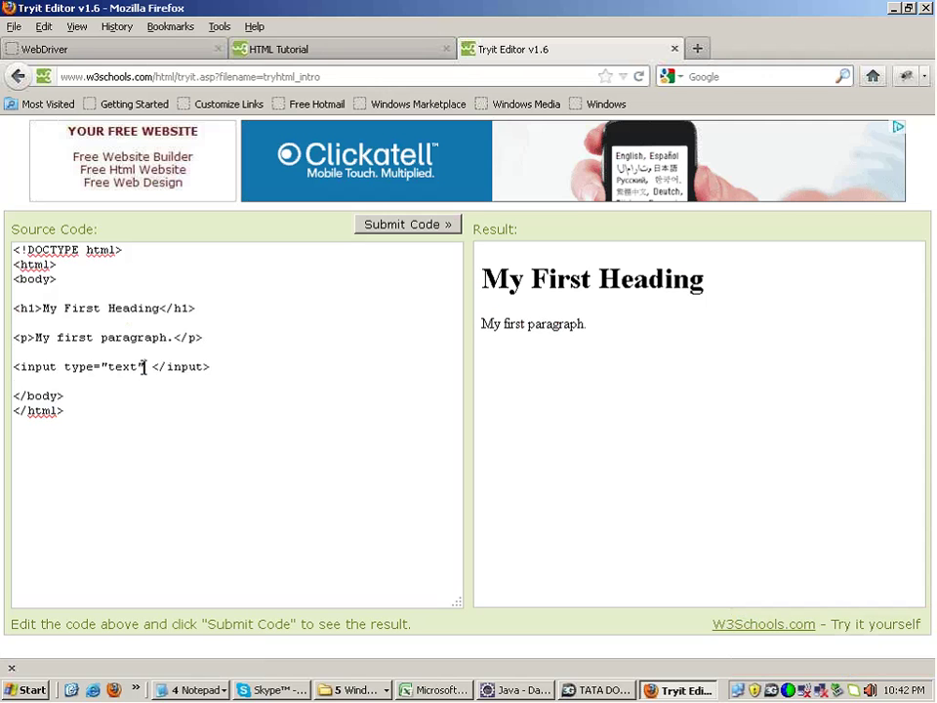
pyautogui.write('>')
pyautogui.press('End')
pyautogui.write('>')
pyautogui.click(393, 228)
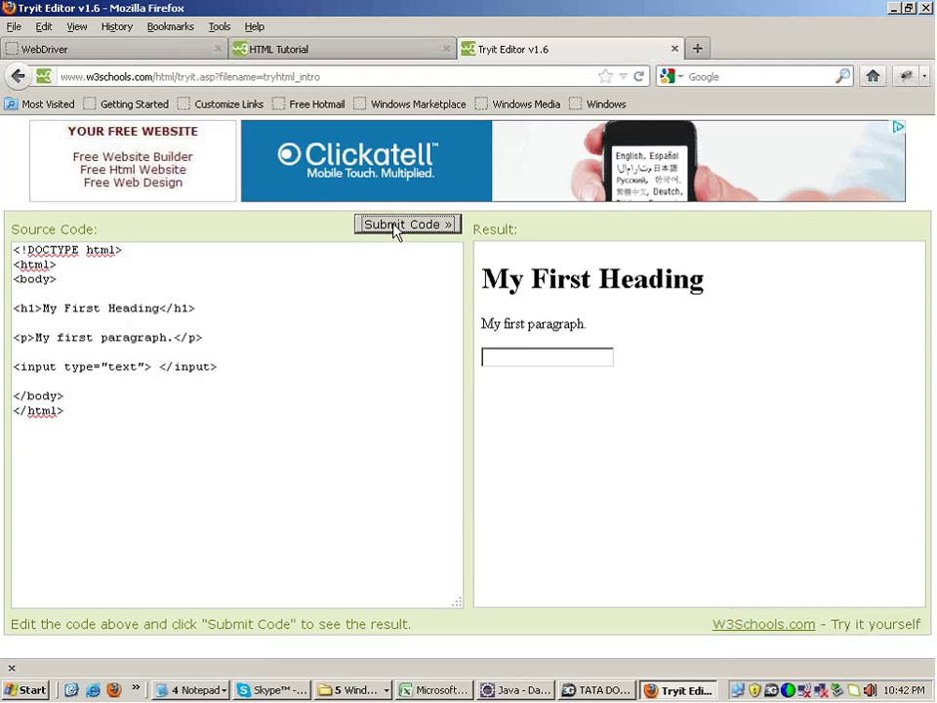
# Type 'bbb' into the rendered text field to test it, then erase it
pyautogui.click(533, 357)
pyautogui.write('bbb')
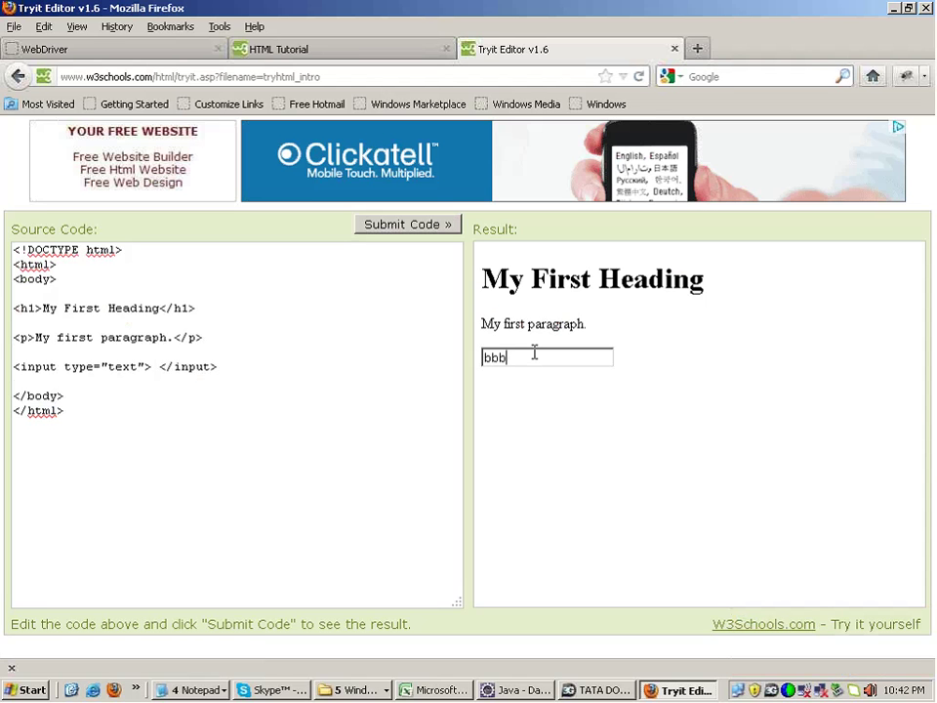
pyautogui.press('BackSpace')
pyautogui.press('BackSpace')
pyautogui.press('BackSpace')
# Insert id="XYZ" after type="text" in the input tag
pyautogui.click(143, 368)
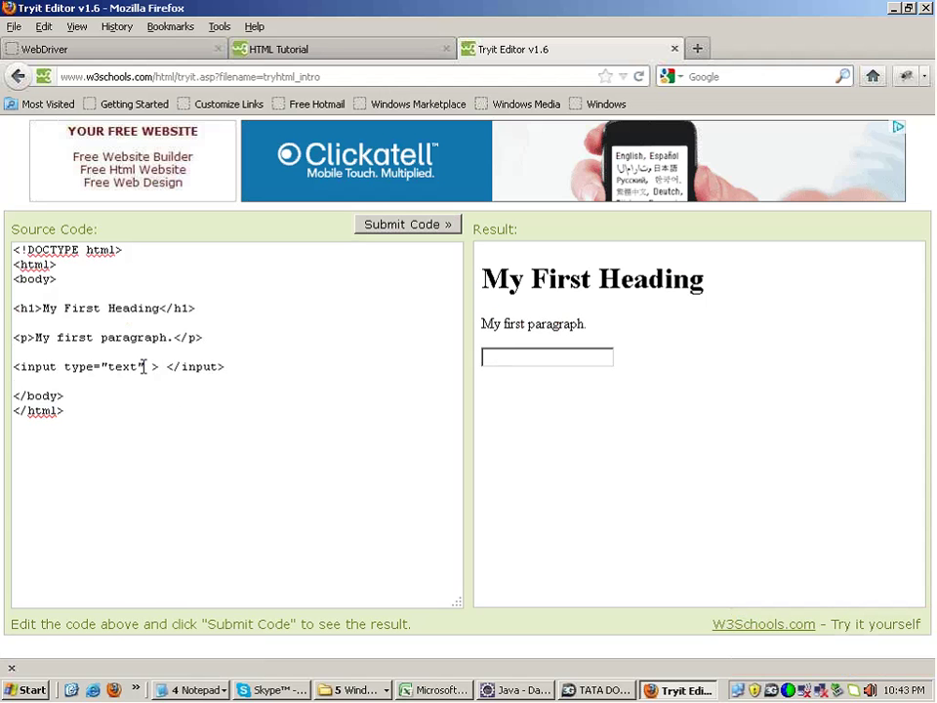
pyautogui.write('id=')
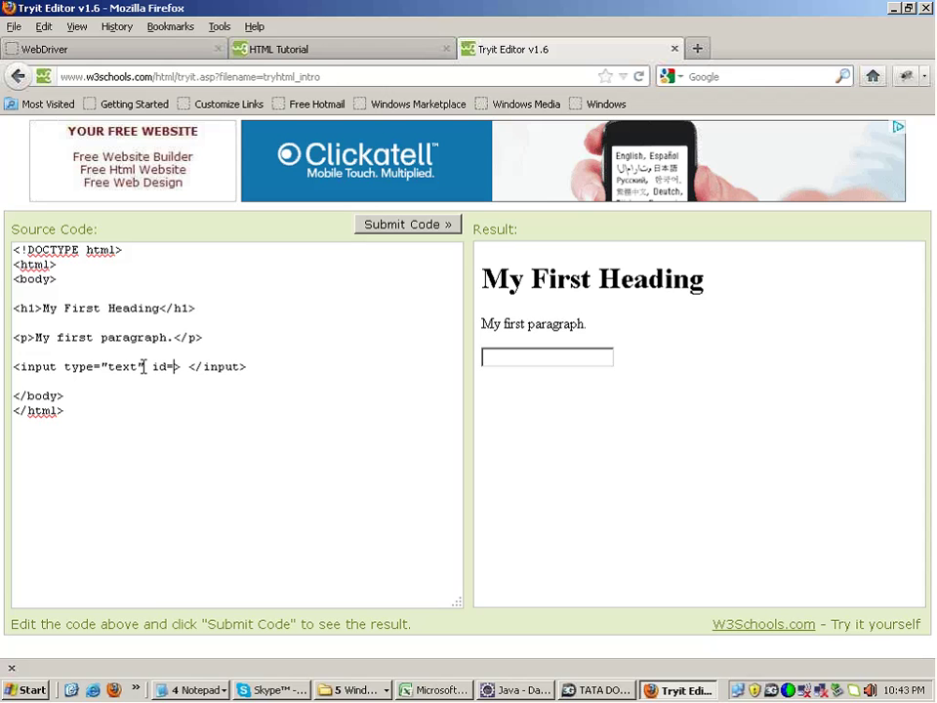
pyautogui.write('"s"')
pyautogui.press('Left')
pyautogui.write('s')
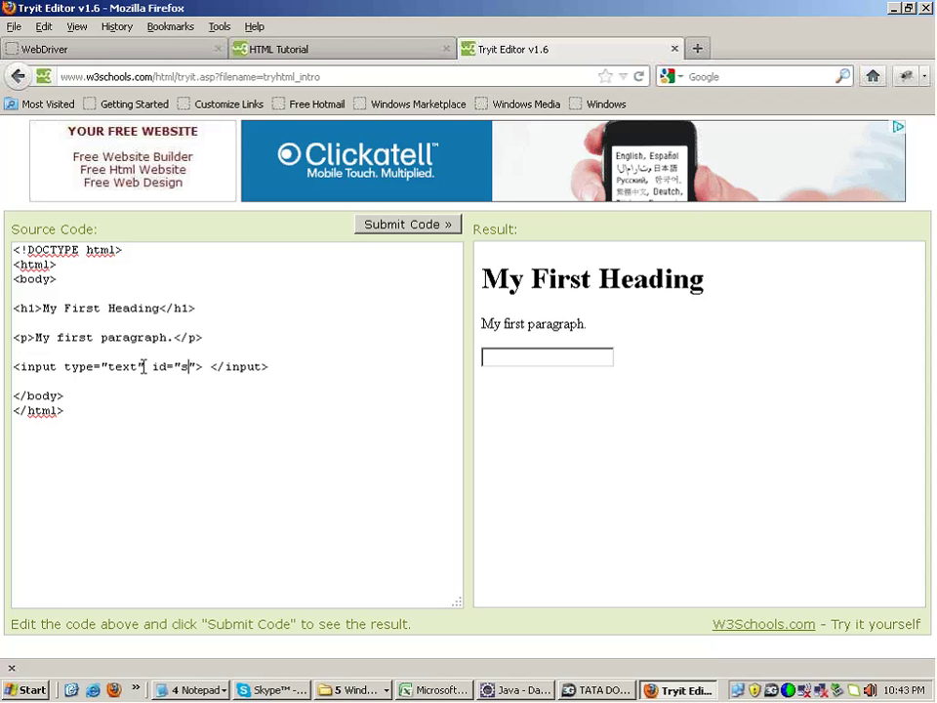
pyautogui.press('BackSpace')
pyautogui.write('XYZ')
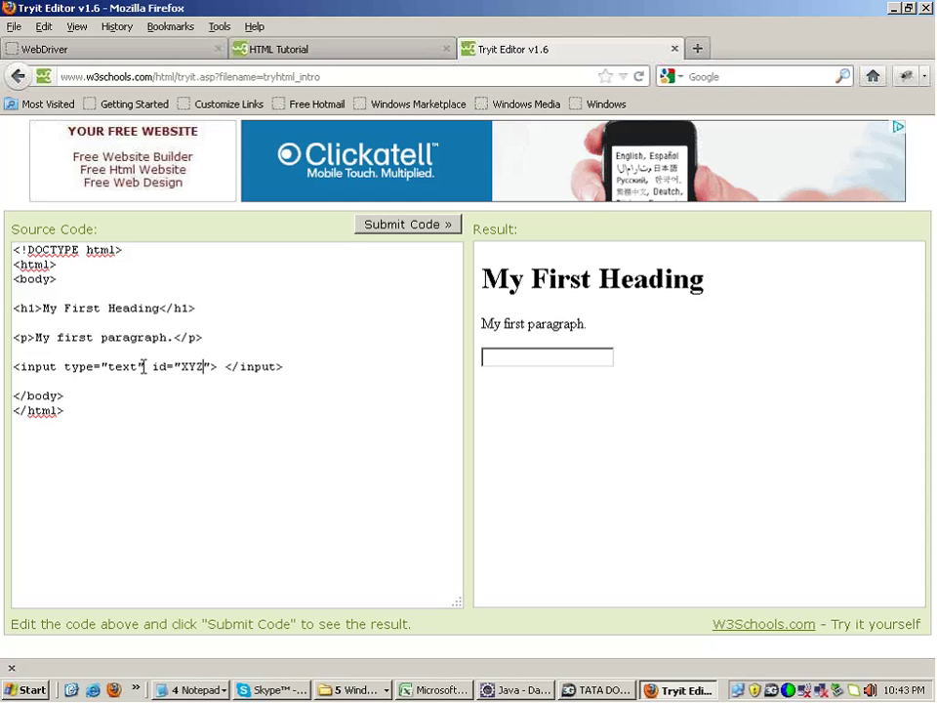
# Highlight the XYZ value, the input tag name and the id attribute to explain them
pyautogui.doubleClick(188, 365)
pyautogui.doubleClick(37, 366)
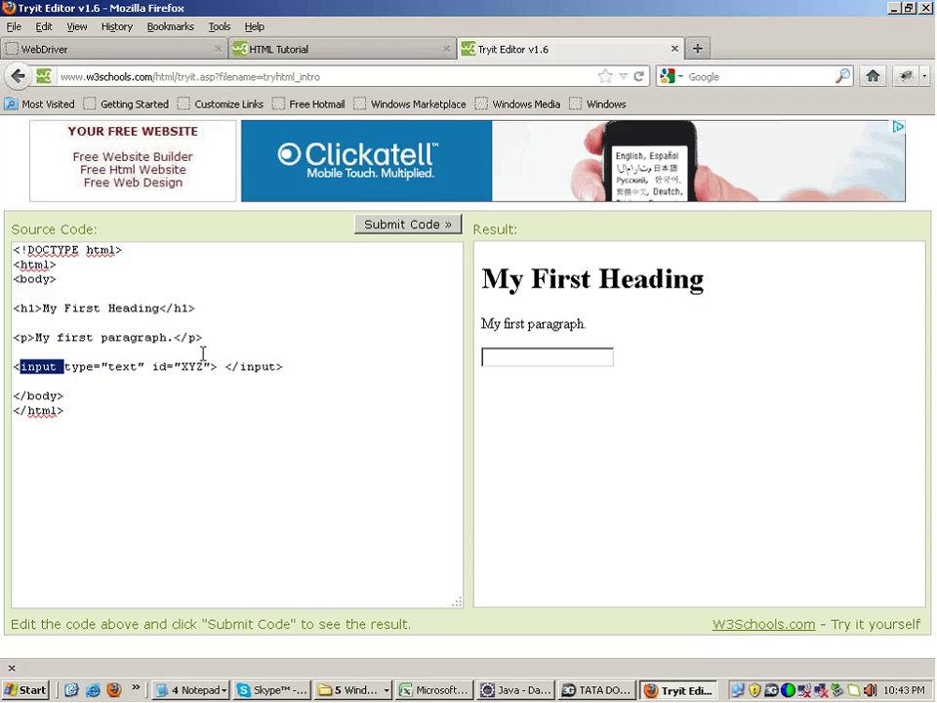
pyautogui.click(161, 367)
pyautogui.doubleClick(161, 367)
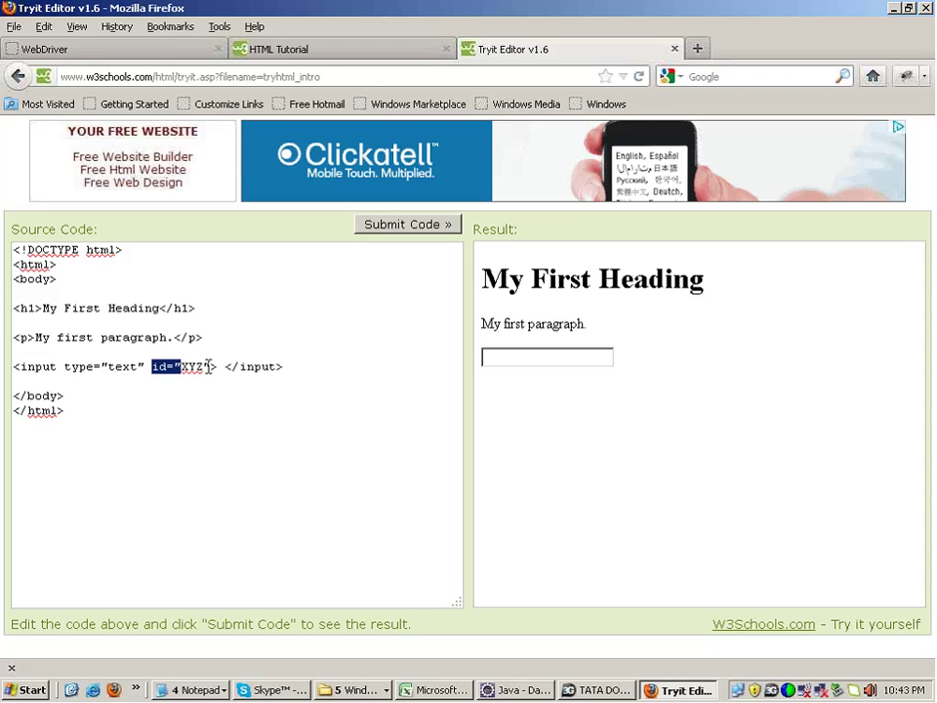
pyautogui.doubleClick(193, 367)
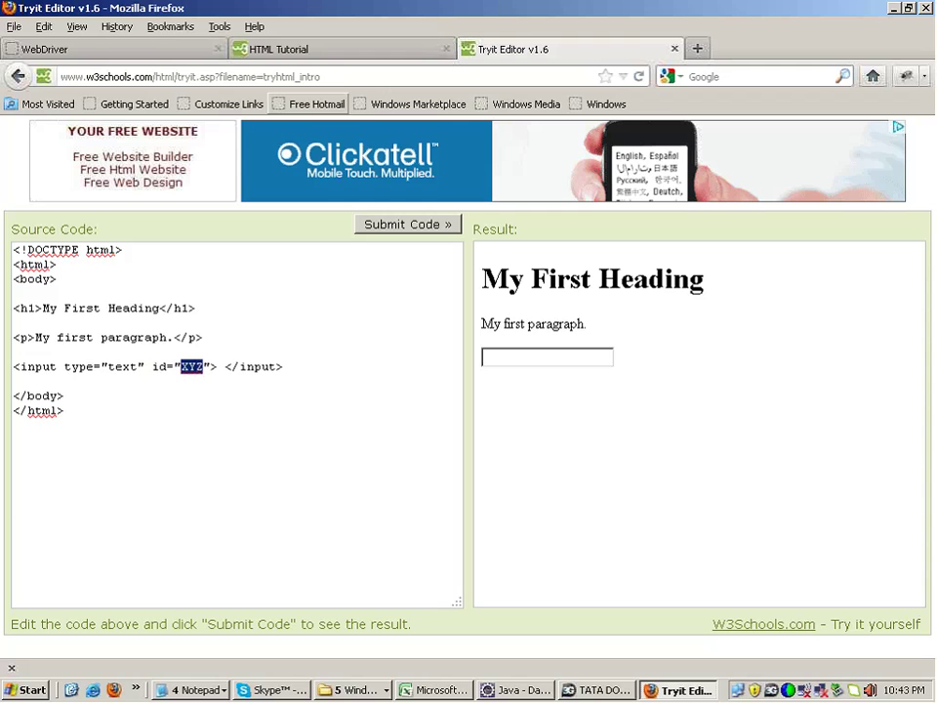
pyautogui.click(536, 419)
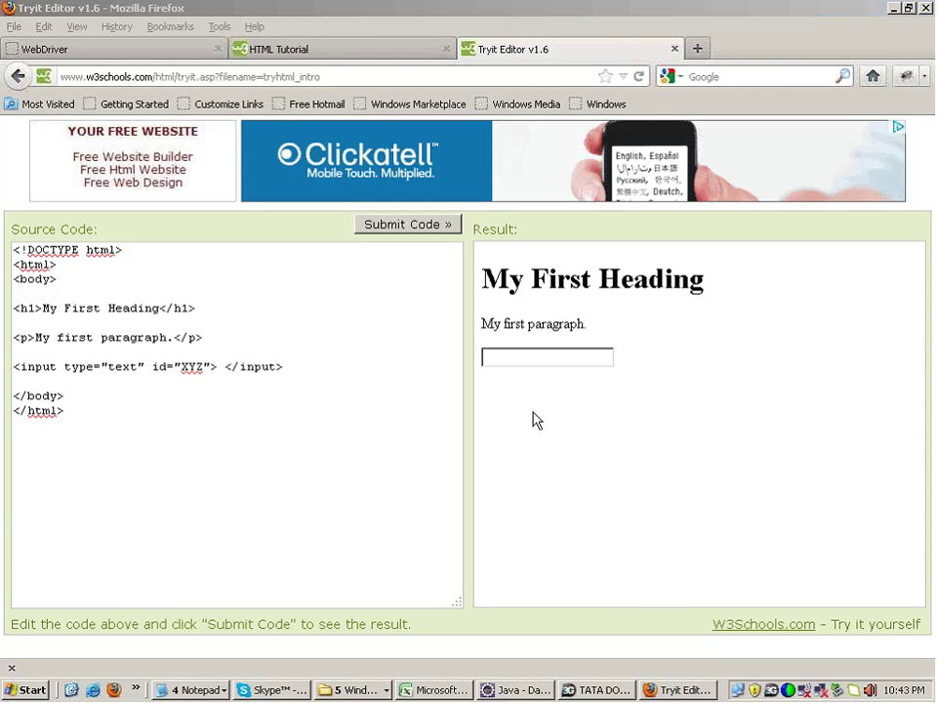